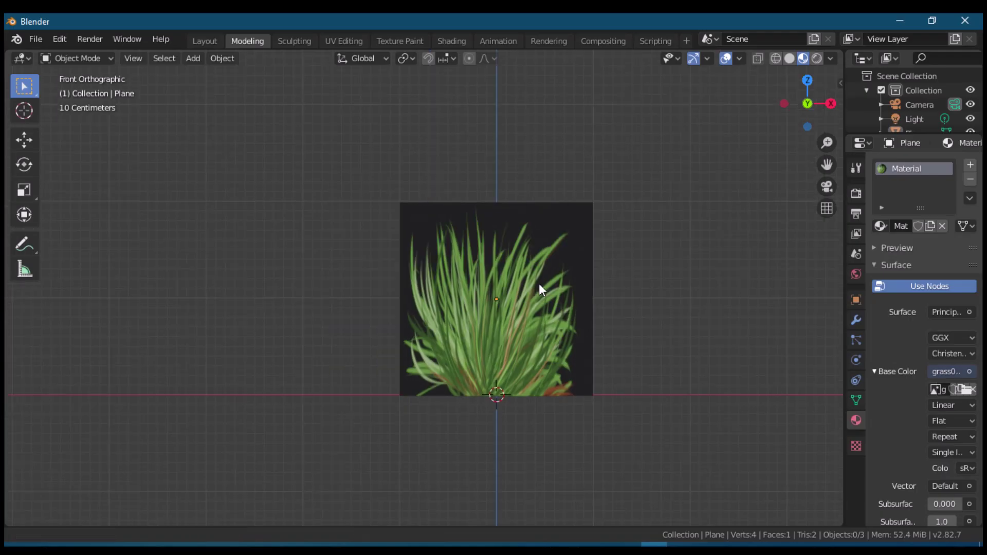
# Centre and select the grass image plane, then split the 3D view into two side by side.
pyautogui.keyDown('shift'); pyautogui.moveTo(539, 283); pyautogui.dragTo(471, 289, button='middle'); pyautogui.keyUp('shift')
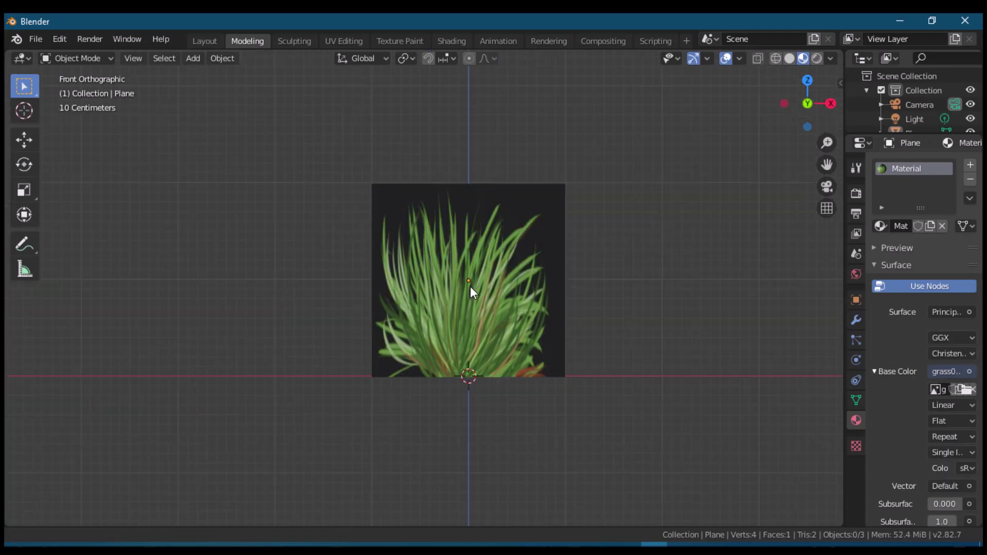
pyautogui.keyDown('shift'); pyautogui.moveTo(468, 239); pyautogui.dragTo(452, 257, button='middle'); pyautogui.keyUp('shift')
pyautogui.click(475, 230)
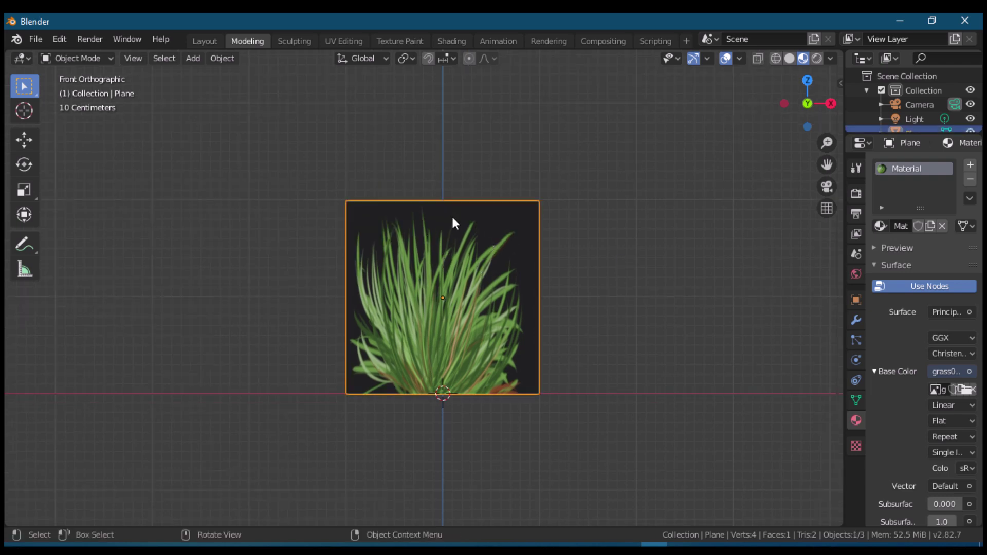
pyautogui.moveTo(483, 240)
pyautogui.keyDown('shift'); pyautogui.mouseDown(button='middle')
pyautogui.moveTo(474, 211)
pyautogui.moveTo(477, 234)
pyautogui.mouseUp(button='middle'); pyautogui.keyUp('shift')
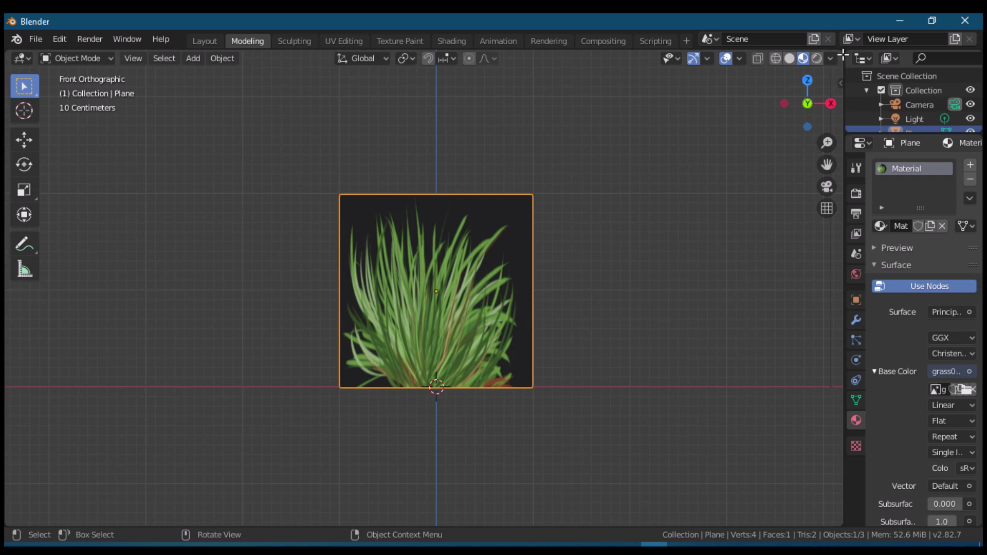
pyautogui.moveTo(840, 51); pyautogui.dragTo(443, 66)
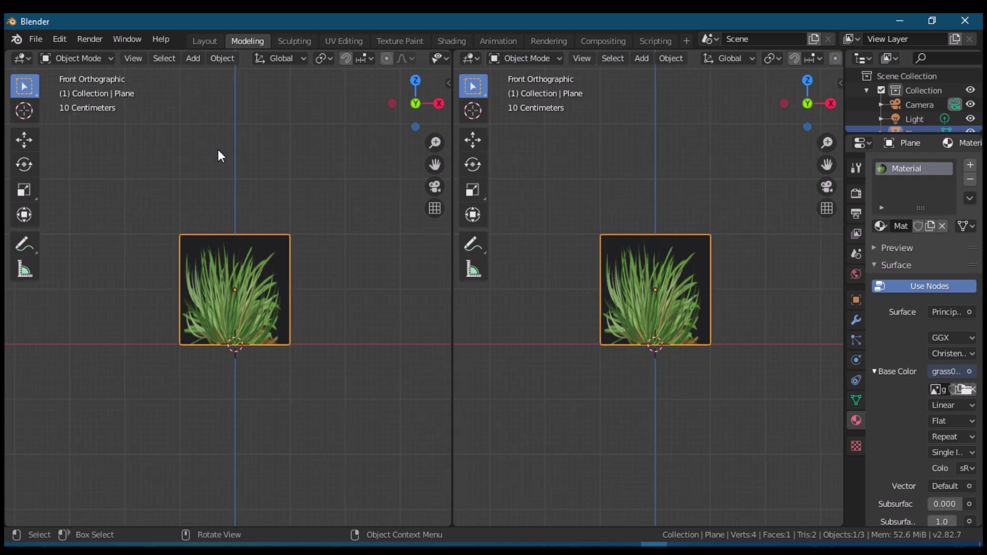
# Switch the left area to the Shader Editor to show the grass material's node tree.
pyautogui.click(22, 58)
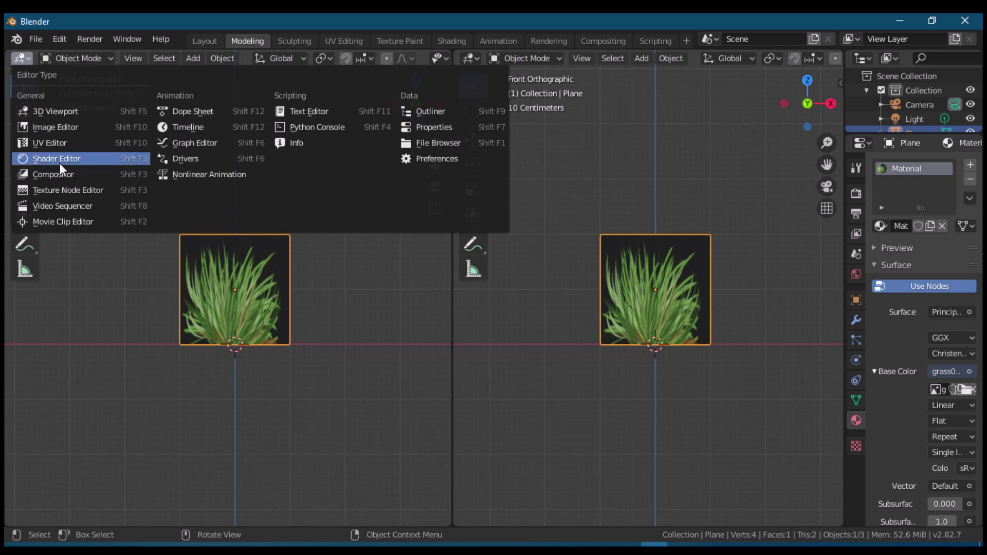
pyautogui.click(77, 159)
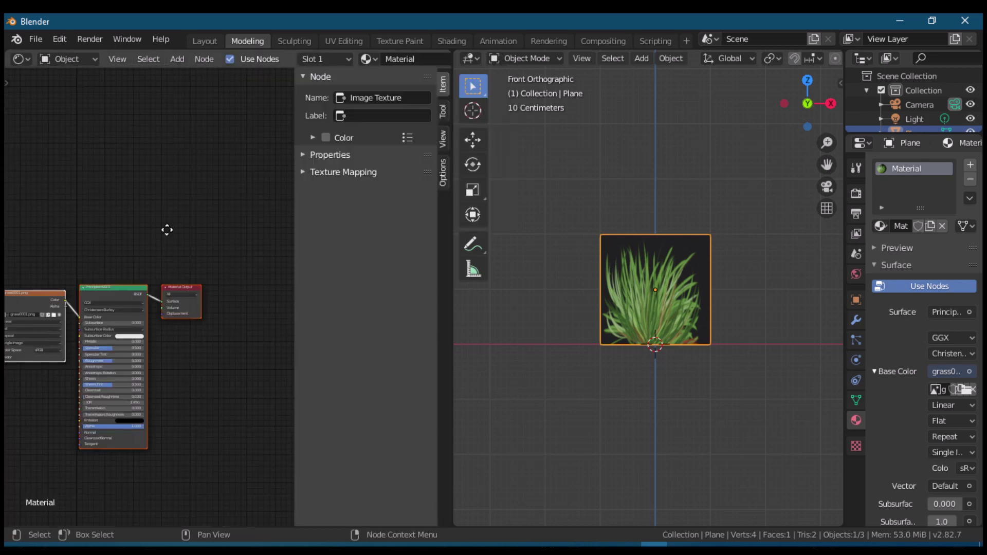
# Hide the node sidebar, zoom in, and move the grass0001.png image node leftward.
pyautogui.moveTo(167, 230); pyautogui.dragTo(217, 198, button='middle')
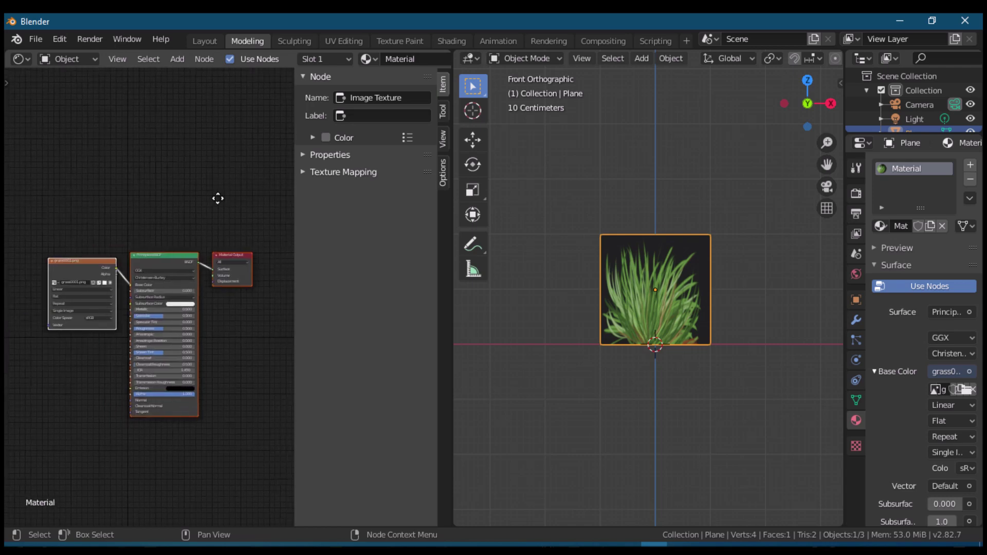
pyautogui.press('n')
pyautogui.scroll(2, 228, 226)
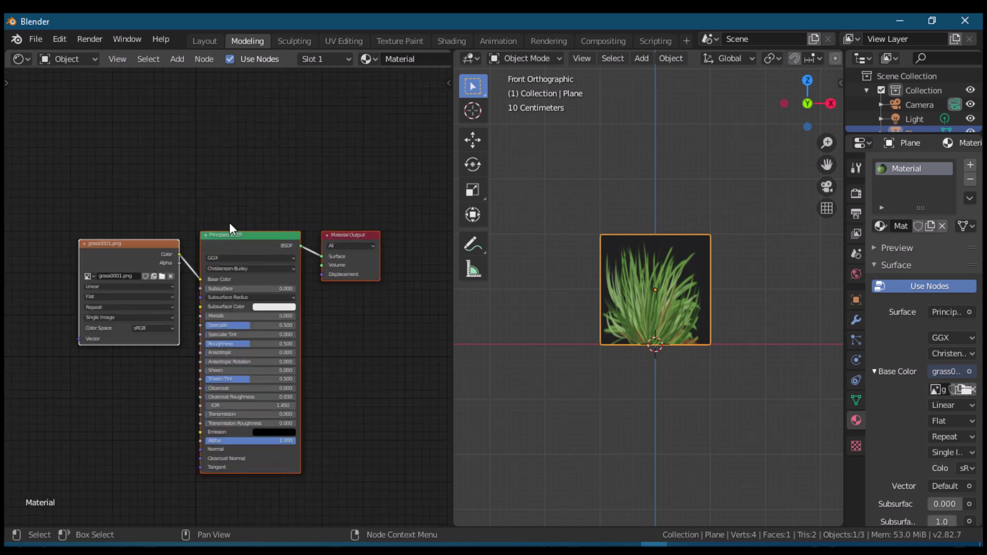
pyautogui.scroll(2, 229, 223)
pyautogui.moveTo(229, 223); pyautogui.dragTo(208, 135, button='middle')
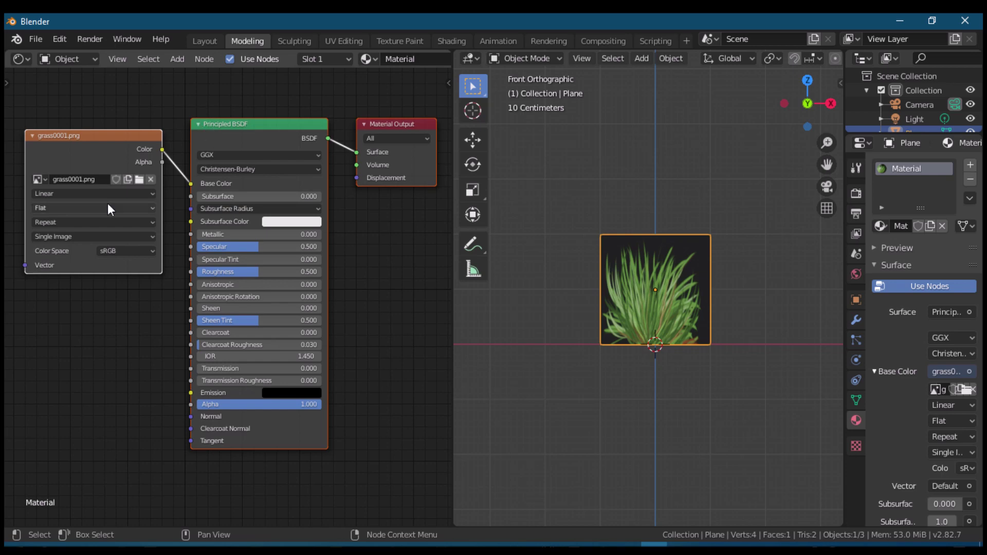
pyautogui.moveTo(141, 133); pyautogui.dragTo(118, 137)
pyautogui.moveTo(232, 126); pyautogui.dragTo(226, 90, button='middle')
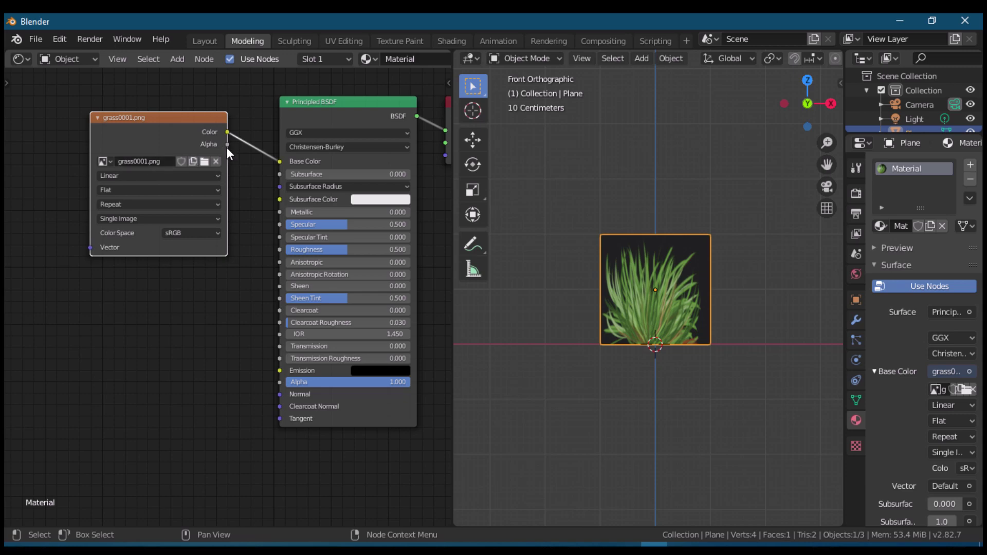
# Link the grass0001.png Alpha output to the Principled BSDF Alpha input.
pyautogui.moveTo(227, 146); pyautogui.dragTo(279, 383)
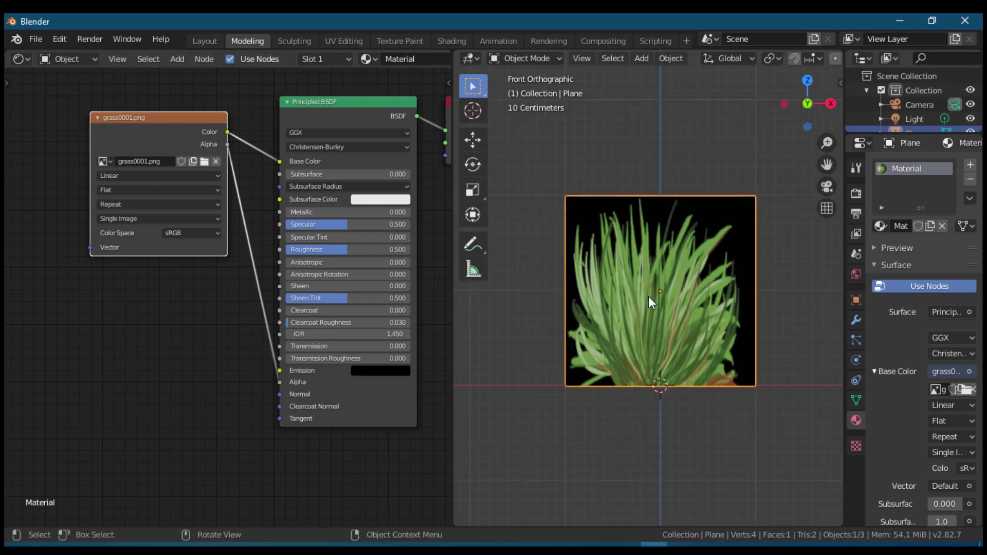
pyautogui.moveTo(649, 296); pyautogui.dragTo(673, 266, button='middle')
pyautogui.press('KP_1')
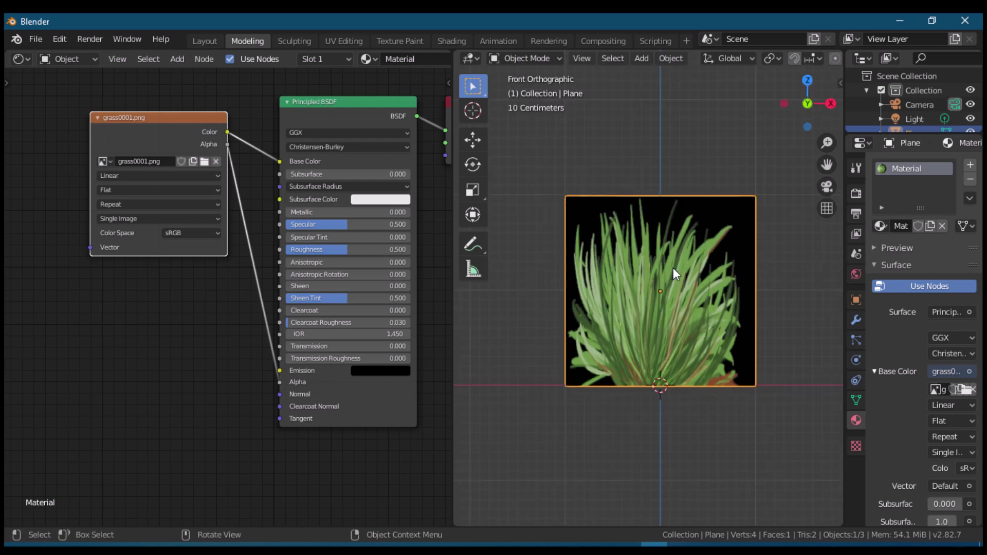
pyautogui.scroll(2, 678, 310)
pyautogui.keyDown('shift'); pyautogui.moveTo(679, 310); pyautogui.dragTo(665, 343, button='middle'); pyautogui.keyUp('shift')
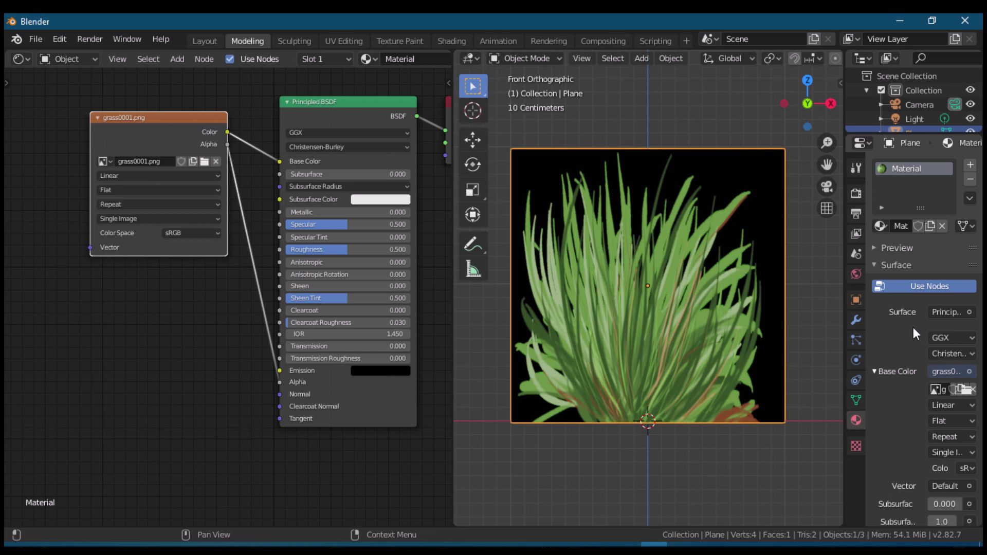
# Set the grass material's Blend Mode to Alpha Clip in the Settings panel.
pyautogui.scroll(-20, 910, 402)
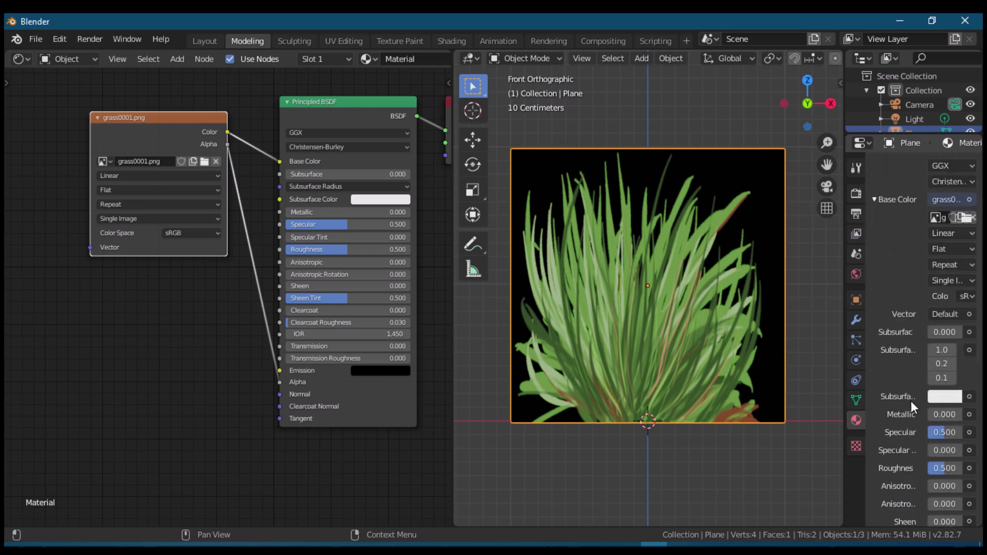
pyautogui.scroll(-5, 911, 401)
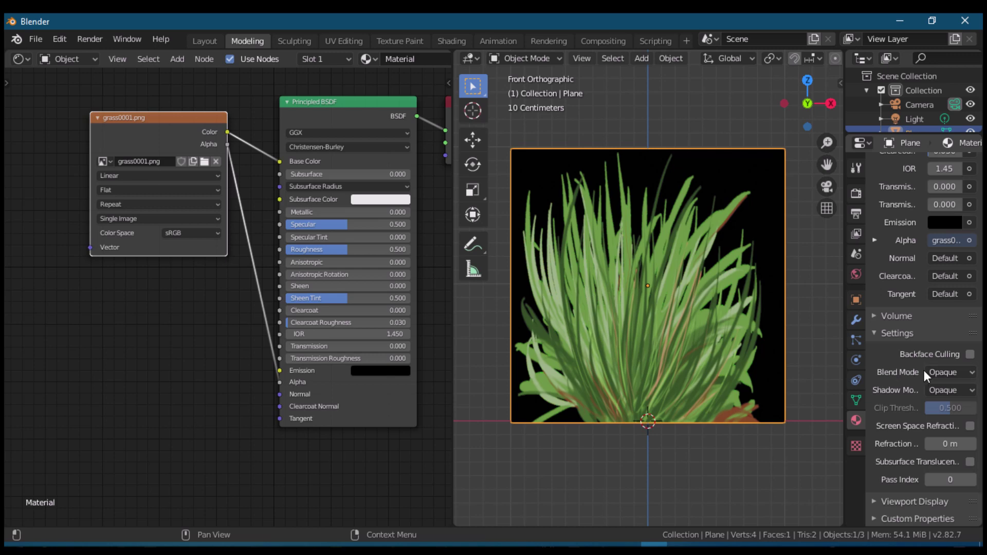
pyautogui.click(943, 372)
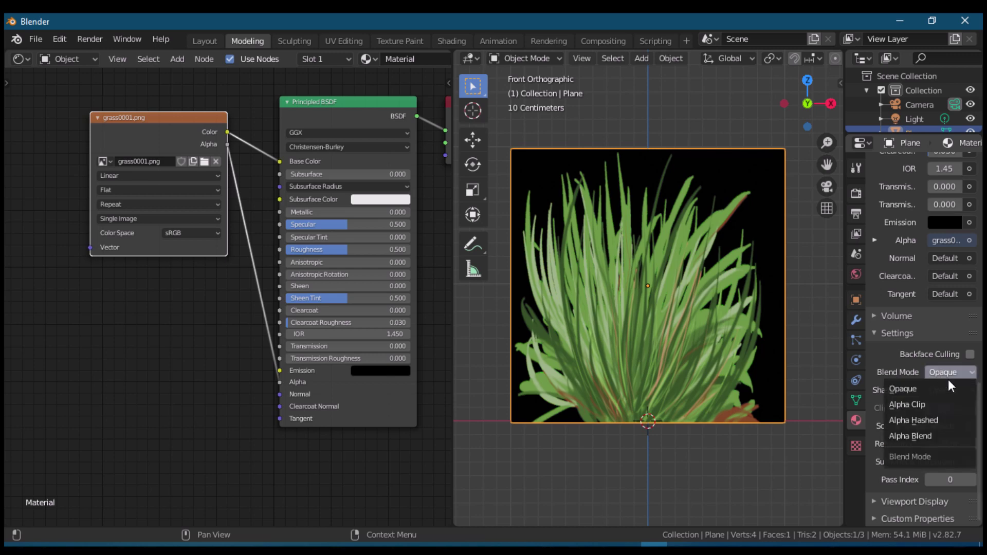
pyautogui.click(918, 405)
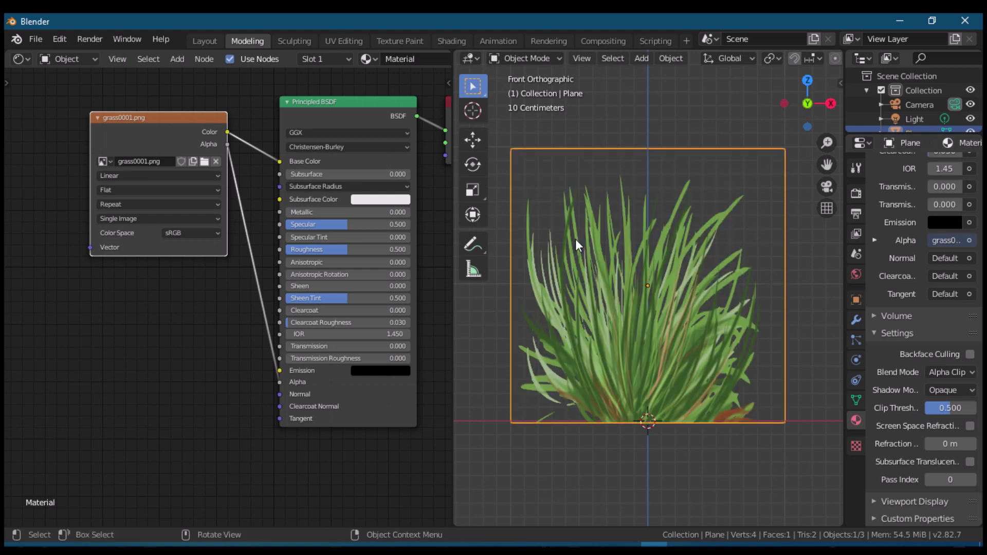
pyautogui.scroll(-5, 704, 292)
# Orbit to a low angle on the grass and switch the viewport to Rendered shading.
pyautogui.moveTo(704, 291); pyautogui.dragTo(698, 387, button='middle')
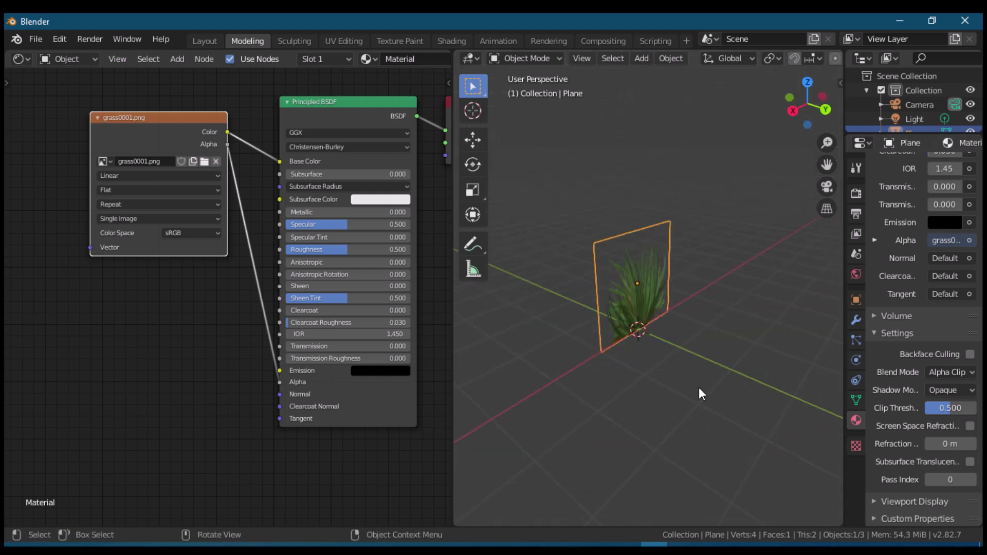
pyautogui.moveTo(649, 362)
pyautogui.mouseDown(button='middle')
pyautogui.moveTo(678, 347)
pyautogui.moveTo(647, 345)
pyautogui.moveTo(691, 338)
pyautogui.moveTo(652, 341)
pyautogui.moveTo(702, 341)
pyautogui.moveTo(659, 351)
pyautogui.mouseUp(button='middle')
pyautogui.scroll(2, 659, 351)
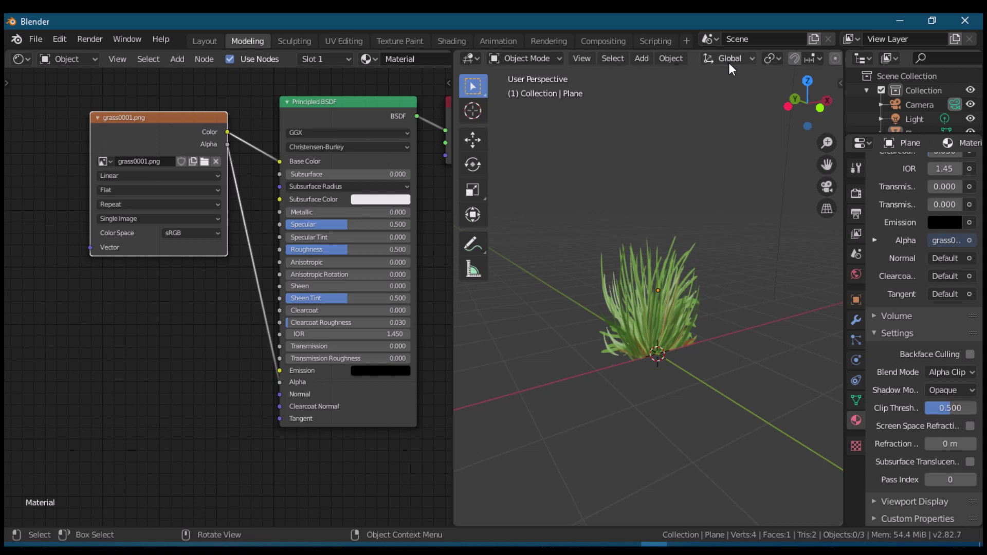
pyautogui.scroll(-6, 729, 63)
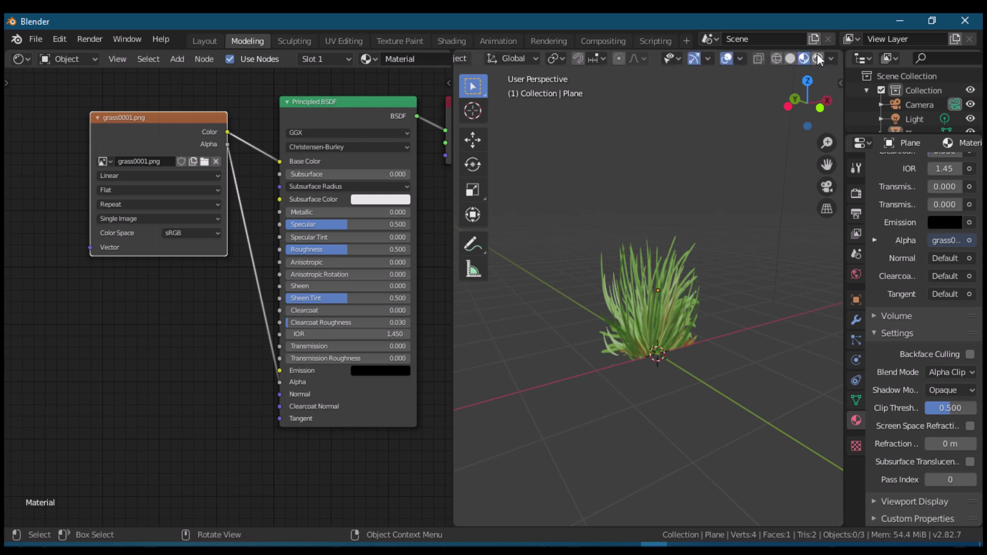
pyautogui.click(817, 58)
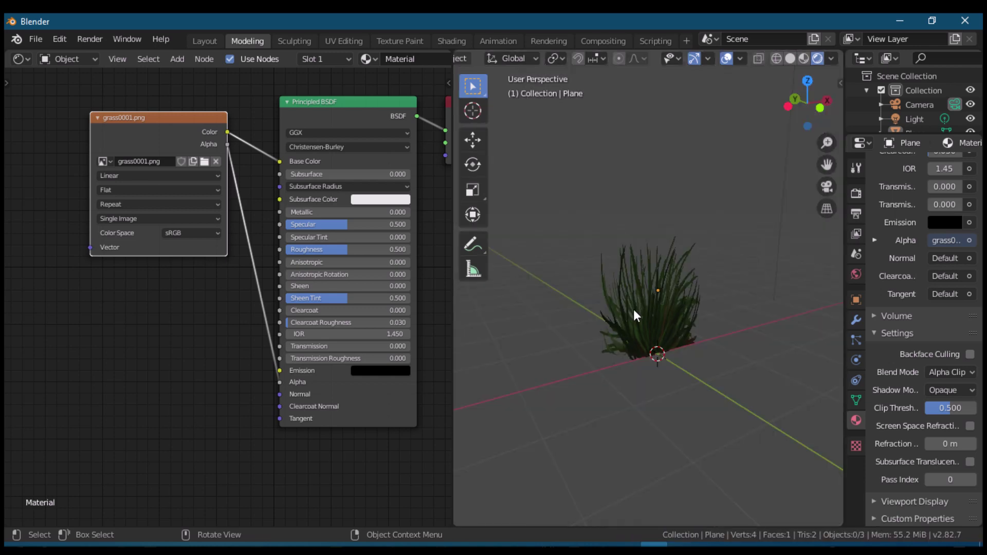
pyautogui.moveTo(640, 311)
pyautogui.mouseDown(button='middle')
pyautogui.moveTo(674, 338)
pyautogui.moveTo(662, 333)
pyautogui.moveTo(656, 297)
pyautogui.mouseUp(button='middle')
pyautogui.hotkey('shift', 'a')
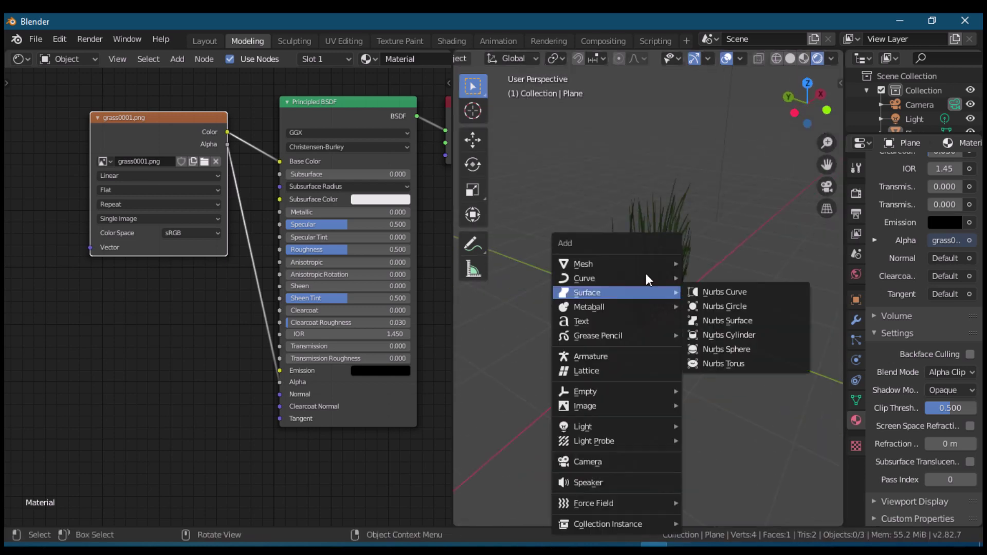
# Add a mesh plane aligned to World so it lies flat.
pyautogui.moveTo(645, 267)
pyautogui.click(690, 264)
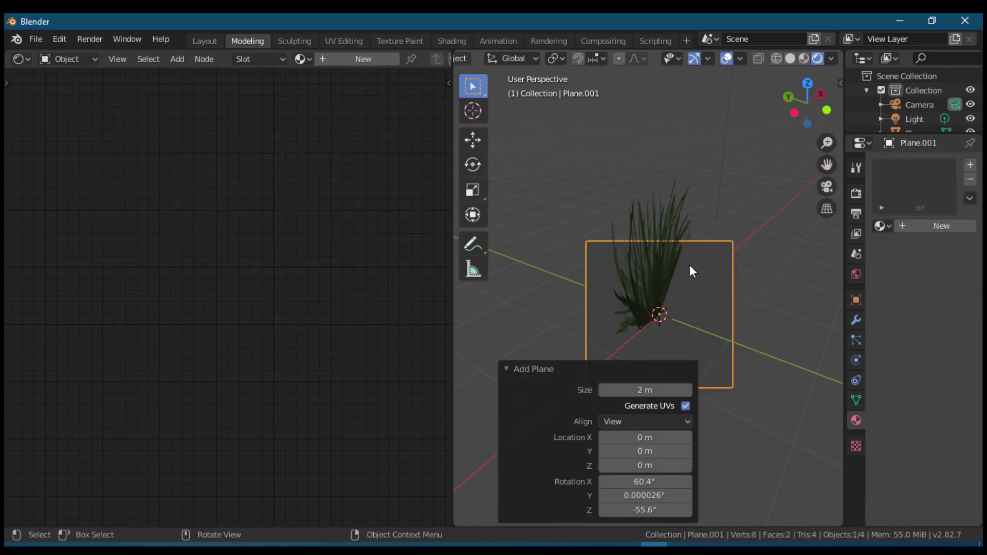
pyautogui.click(667, 421)
pyautogui.click(665, 419)
pyautogui.click(659, 421)
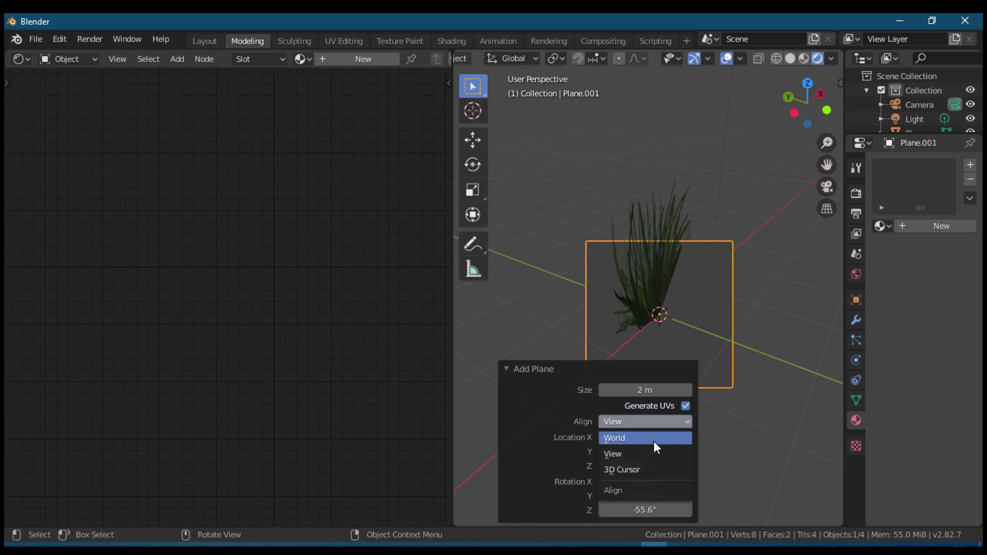
pyautogui.click(653, 440)
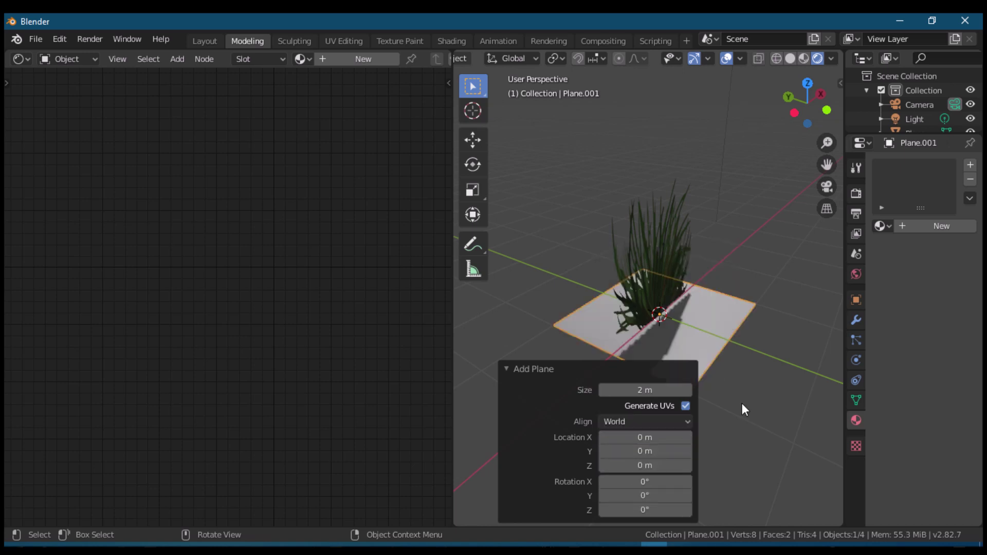
# Orbit to see the new plane beneath the grass and select it.
pyautogui.click(741, 356)
pyautogui.moveTo(740, 355); pyautogui.dragTo(639, 403, button='middle')
pyautogui.click(628, 351)
pyautogui.scroll(-3, 627, 350)
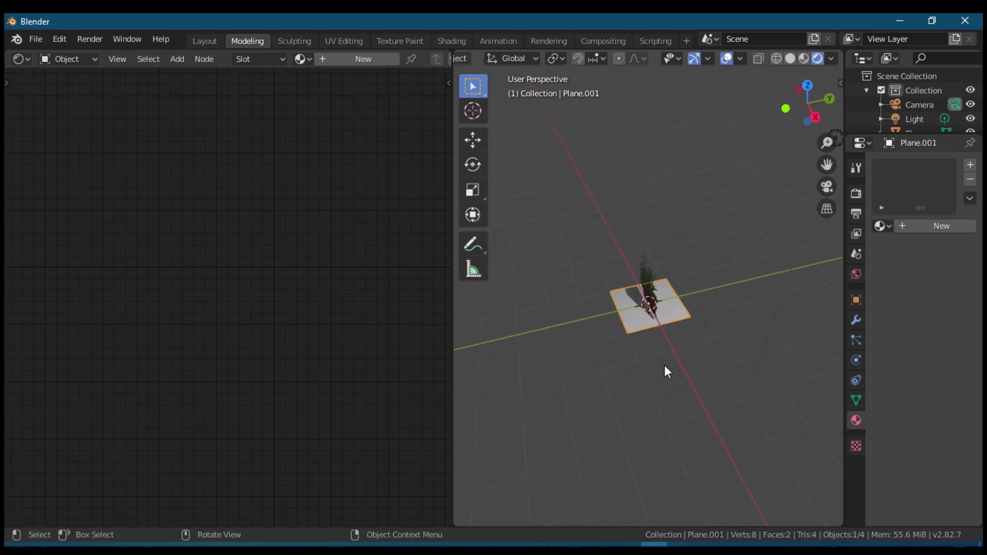
# Scale the ground plane up about 4.15 times on every axis.
pyautogui.press('s')
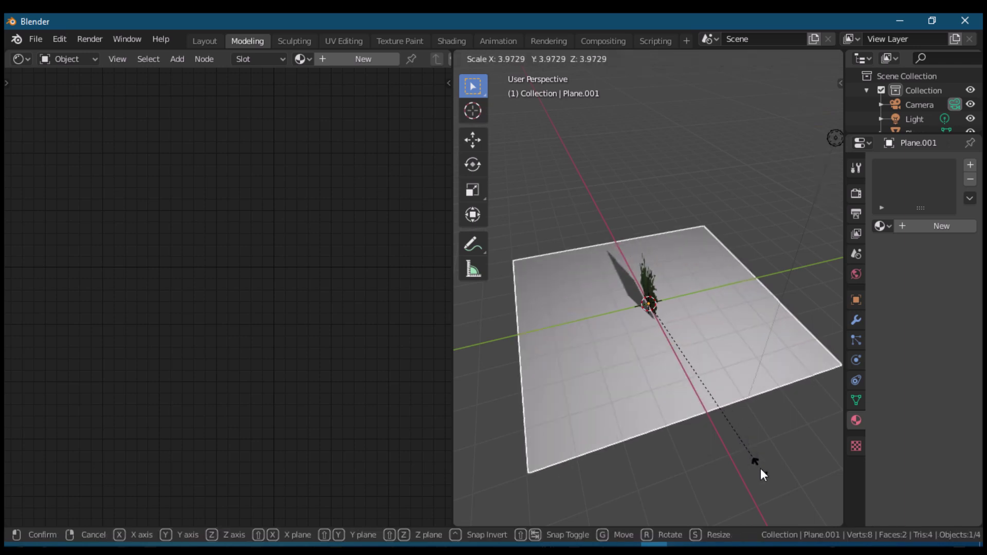
pyautogui.click(754, 455)
pyautogui.scroll(3, 610, 293)
pyautogui.moveTo(610, 293)
pyautogui.mouseDown(button='middle')
pyautogui.moveTo(665, 290)
pyautogui.moveTo(631, 303)
pyautogui.moveTo(736, 315)
pyautogui.moveTo(513, 326)
pyautogui.moveTo(644, 298)
pyautogui.moveTo(609, 292)
pyautogui.mouseUp(button='middle')
pyautogui.scroll(3, 643, 299)
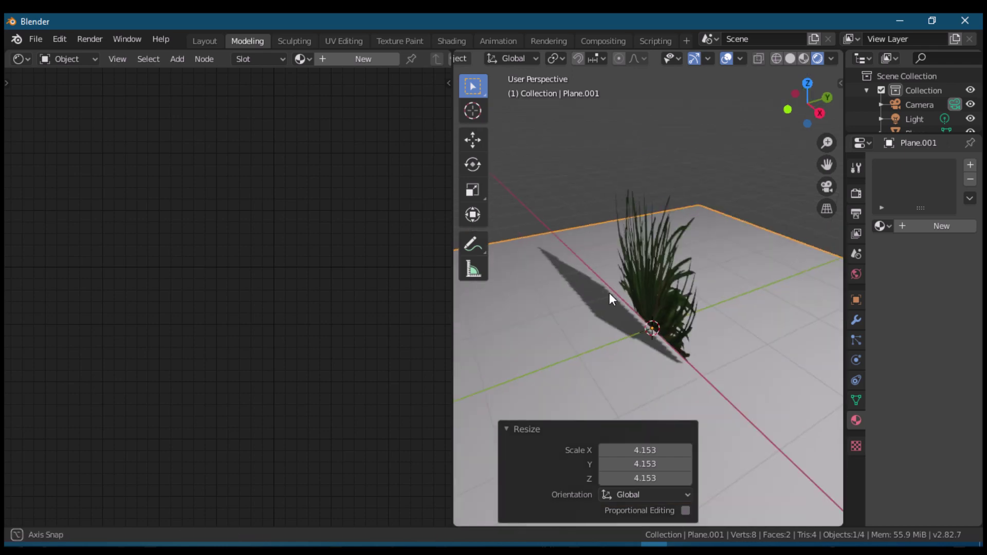
pyautogui.click(652, 231)
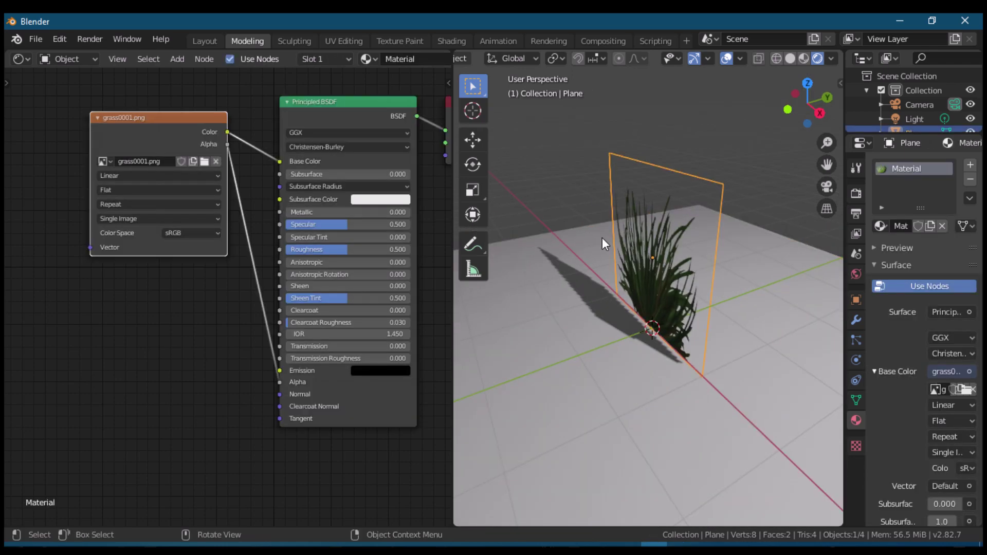
# Scroll to the grass material's Settings showing Alpha Clip blend, 0.500 threshold and Opaque shadows.
pyautogui.scroll(-6, 903, 418)
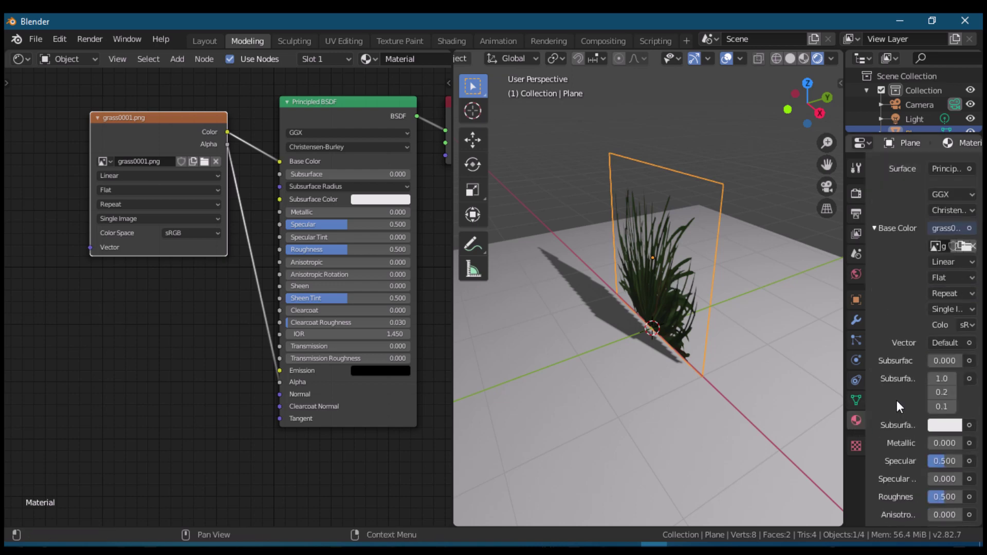
pyautogui.scroll(-15, 897, 400)
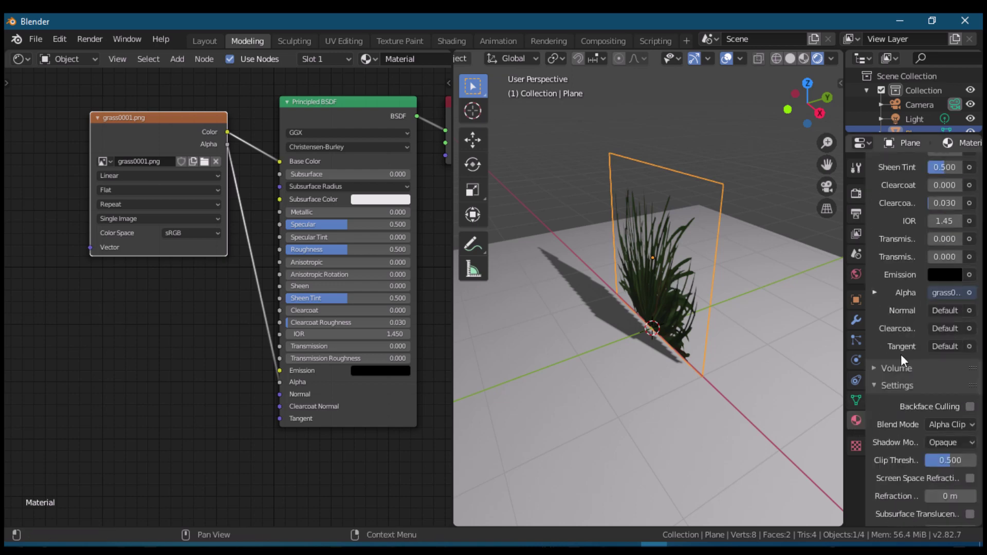
pyautogui.scroll(-2, 901, 360)
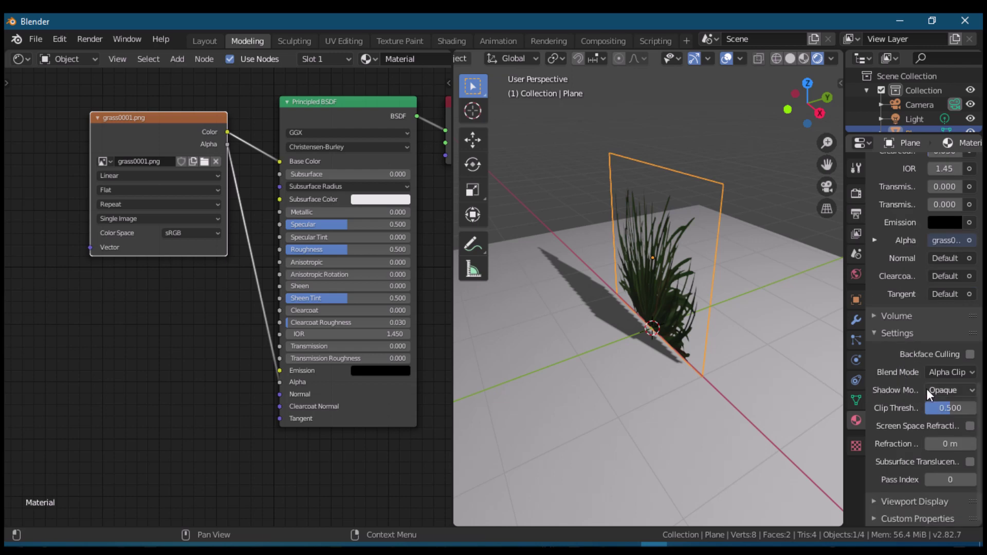
# Widen the Properties editor and set the grass material's Shadow Mode to Alpha Clip.
pyautogui.moveTo(843, 396); pyautogui.dragTo(815, 400)
pyautogui.click(939, 389)
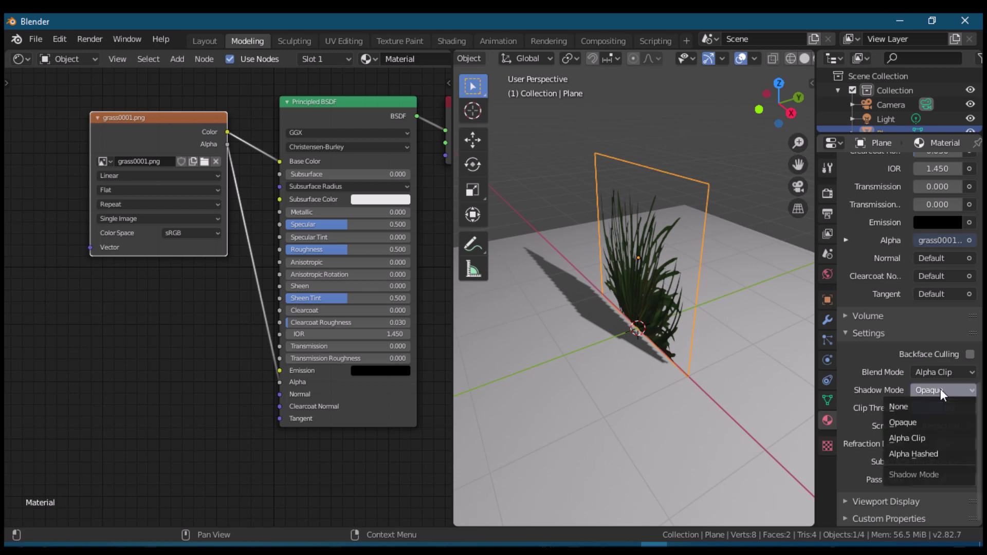
pyautogui.click(926, 440)
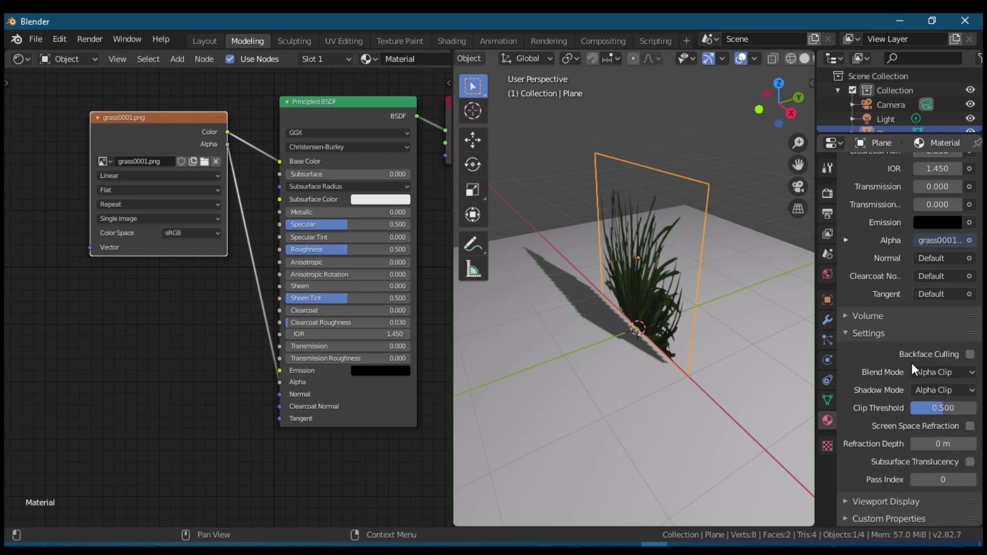
# Deselect the grass plane and orbit to check its grass-shaped shadow on the ground.
pyautogui.click(575, 189)
pyautogui.moveTo(714, 280); pyautogui.dragTo(693, 290, button='middle')
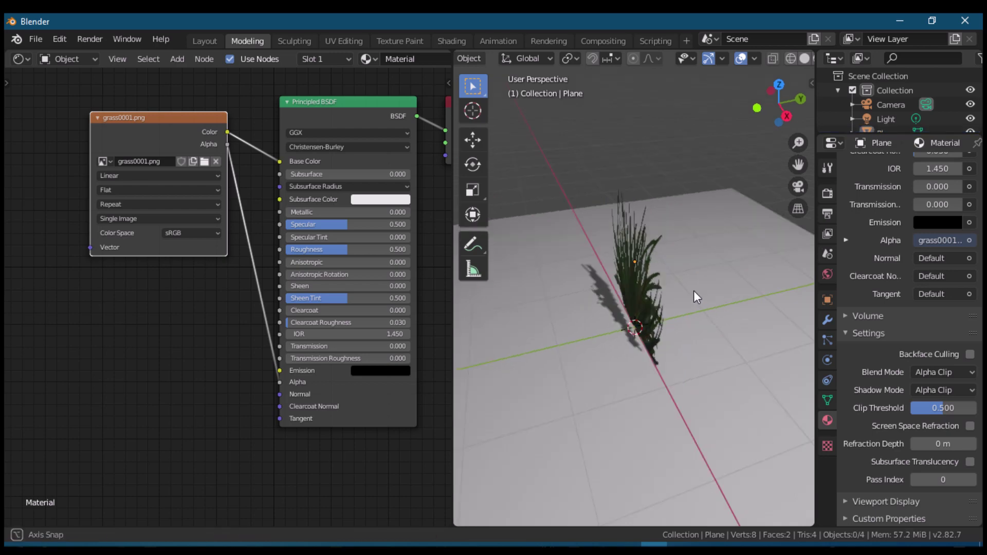
pyautogui.click(635, 264)
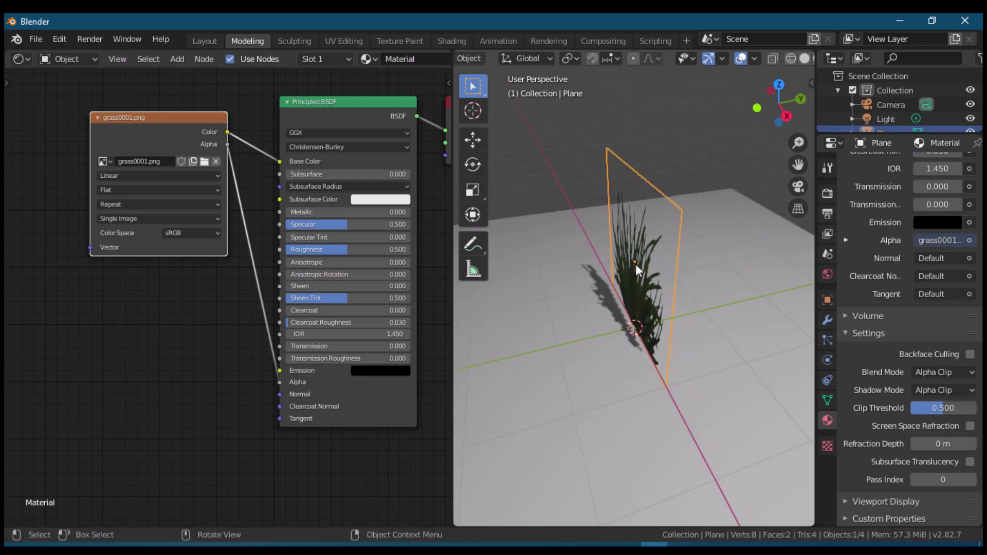
pyautogui.click(591, 176)
pyautogui.moveTo(652, 246); pyautogui.dragTo(711, 254, button='middle')
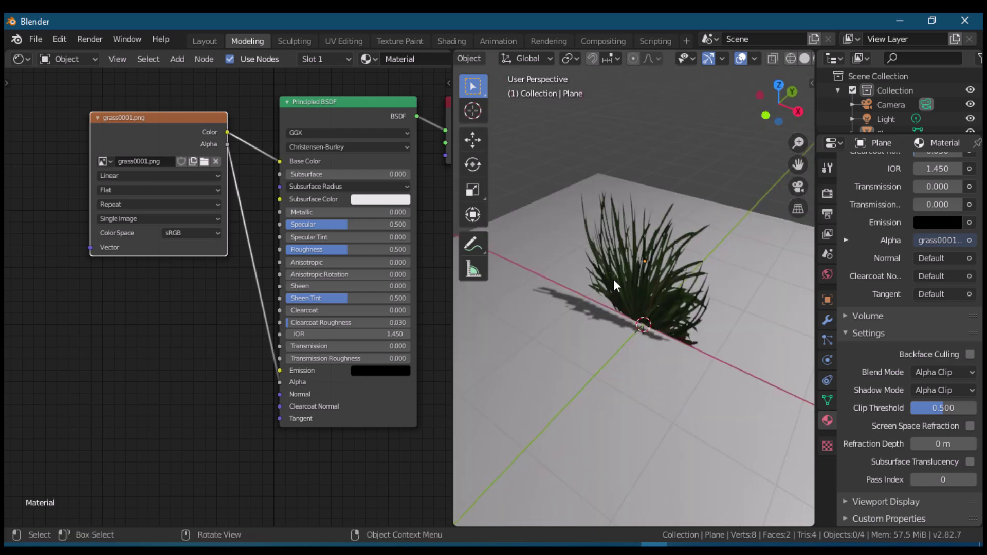
pyautogui.moveTo(613, 279); pyautogui.dragTo(704, 348, button='middle')
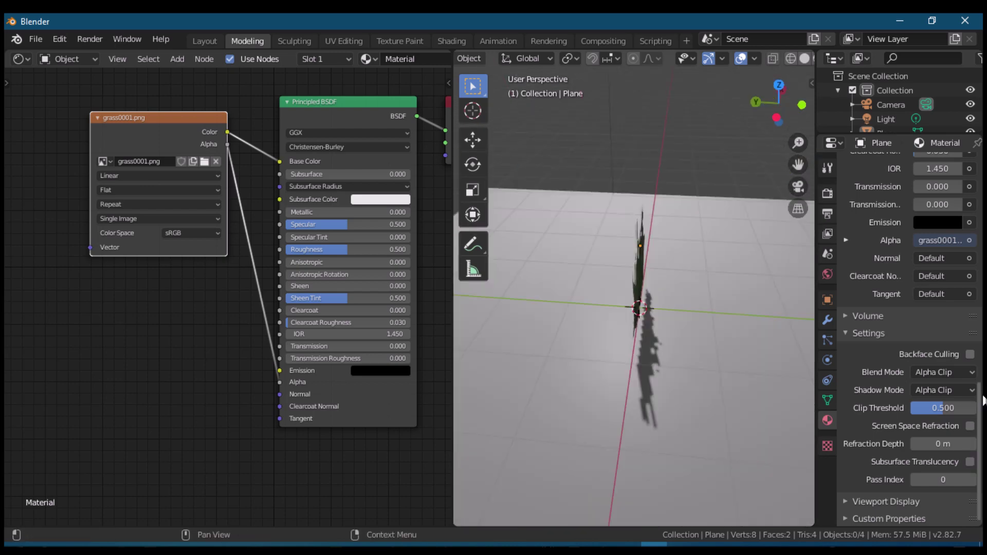
pyautogui.click(952, 392)
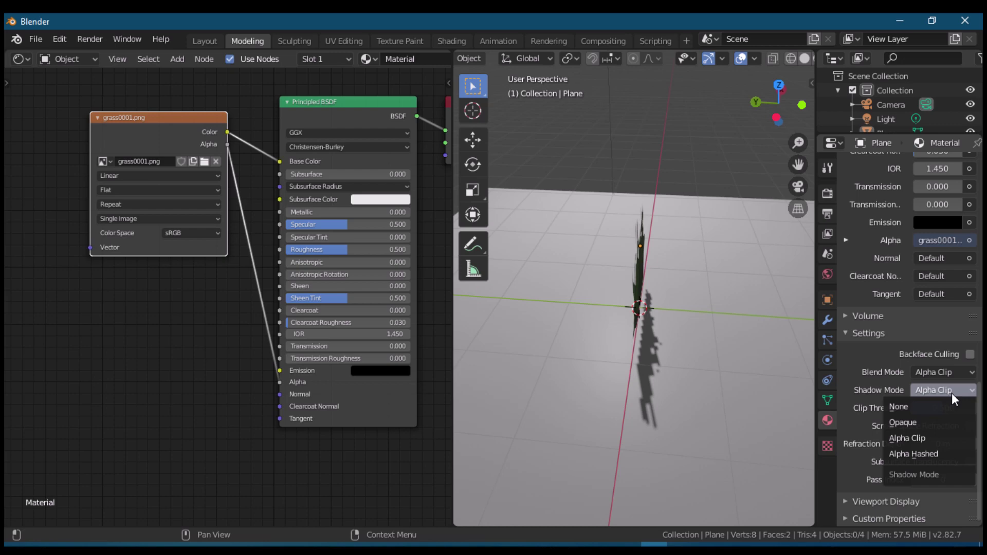
pyautogui.click(950, 456)
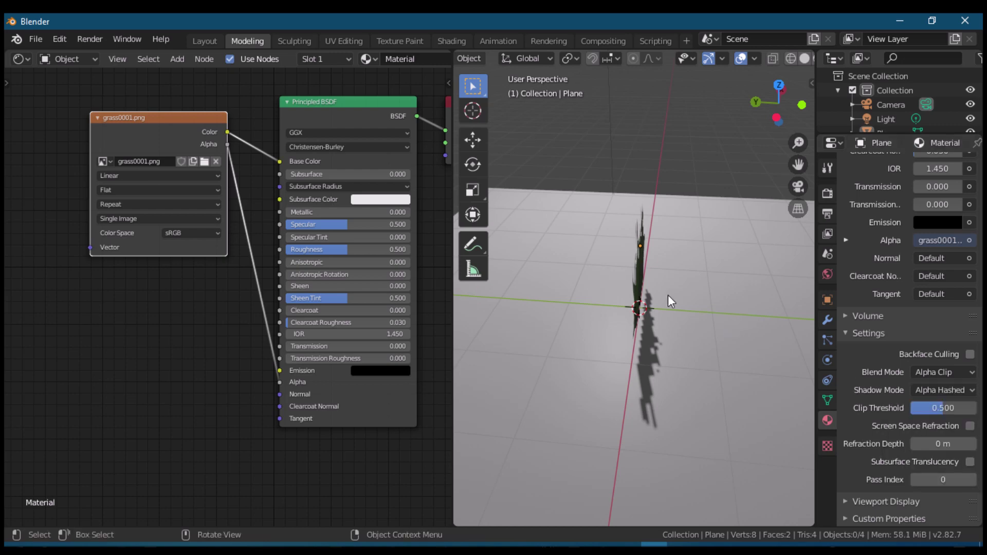
pyautogui.moveTo(689, 316); pyautogui.dragTo(590, 326, button='middle')
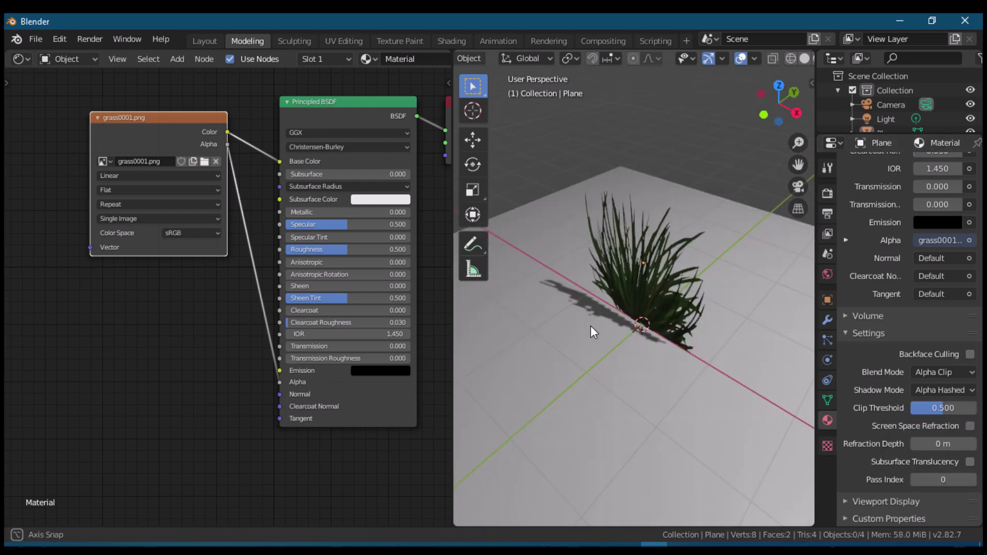
pyautogui.click(943, 390)
pyautogui.click(930, 431)
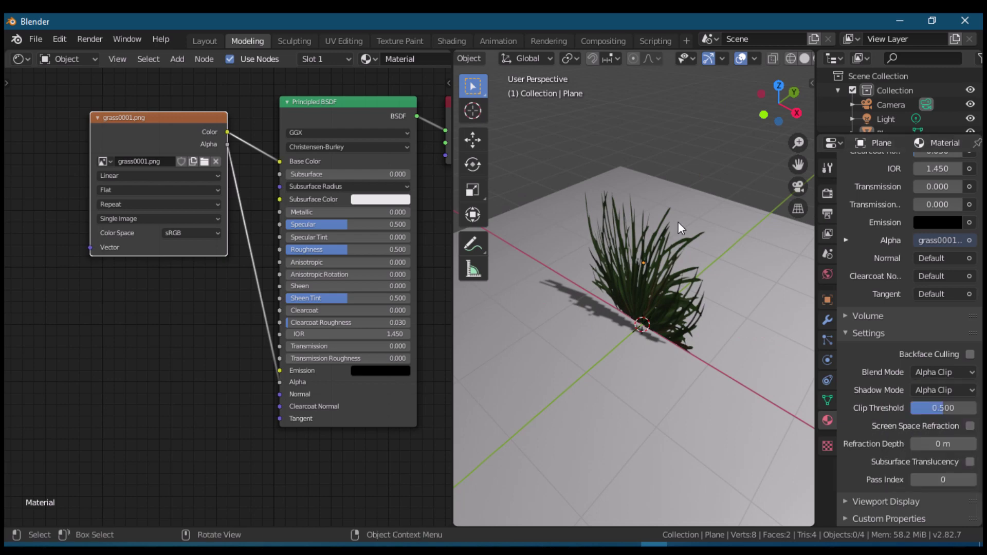
pyautogui.moveTo(680, 227); pyautogui.dragTo(711, 252, button='middle')
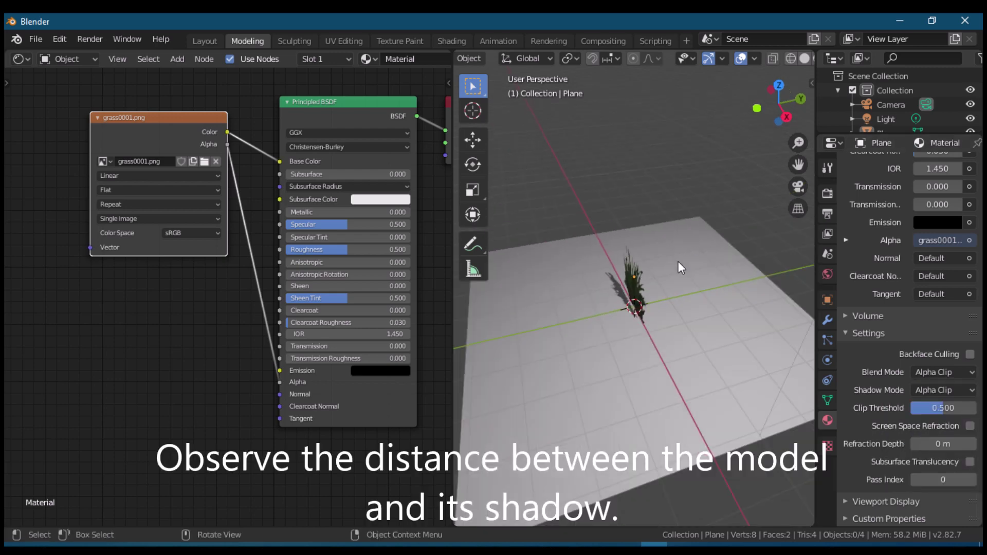
pyautogui.scroll(-5, 679, 265)
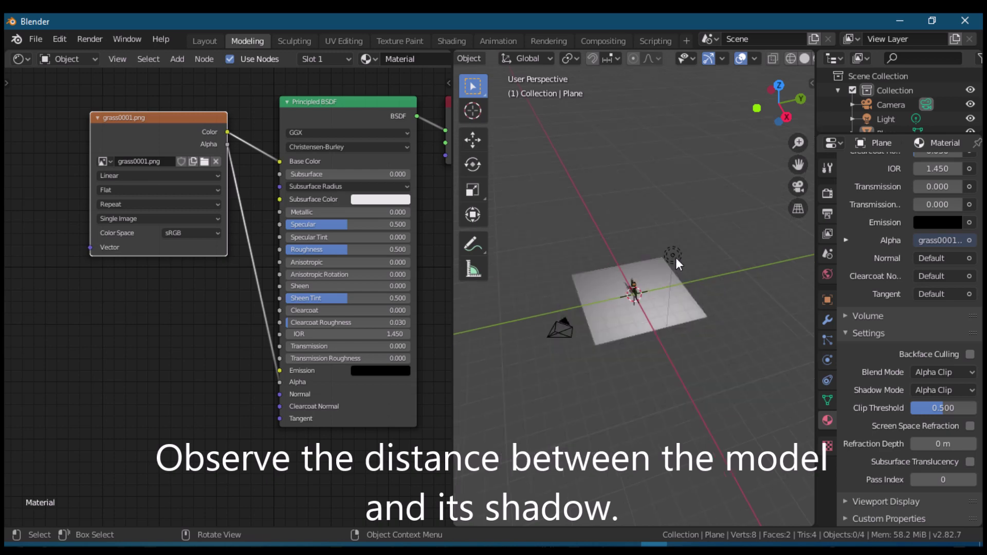
# In top view, reposition the point light above the grass card.
pyautogui.click(674, 256)
pyautogui.scroll(4, 698, 259)
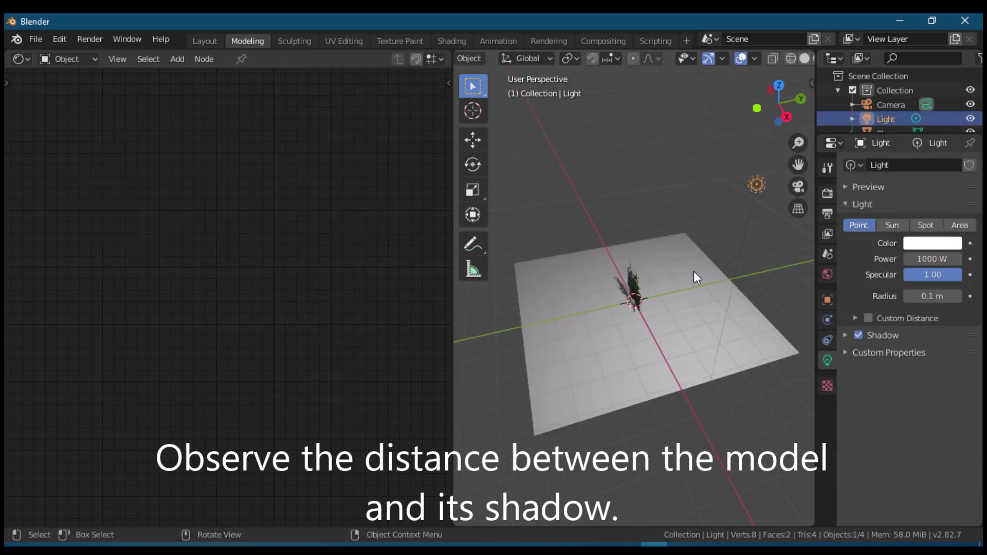
pyautogui.press('KP_7')
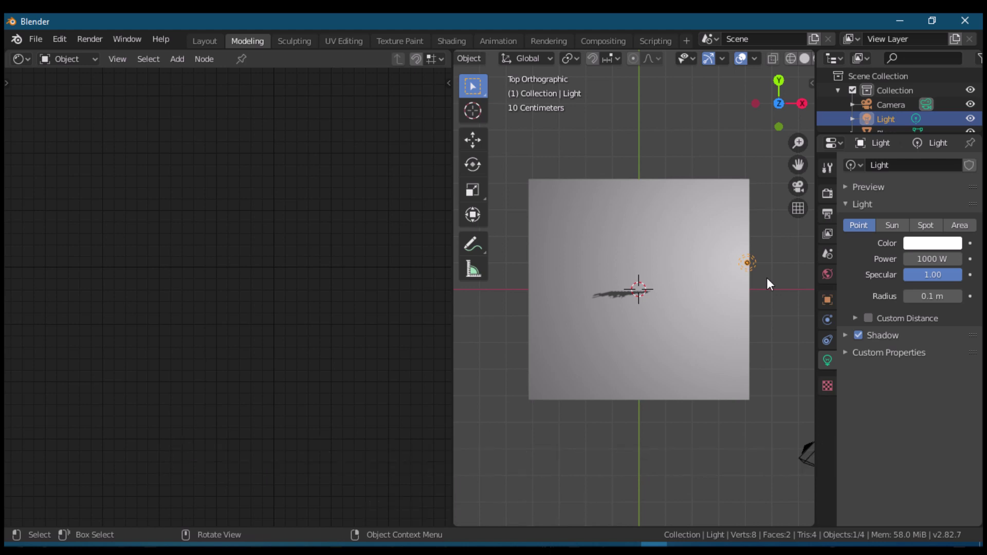
pyautogui.press('g')
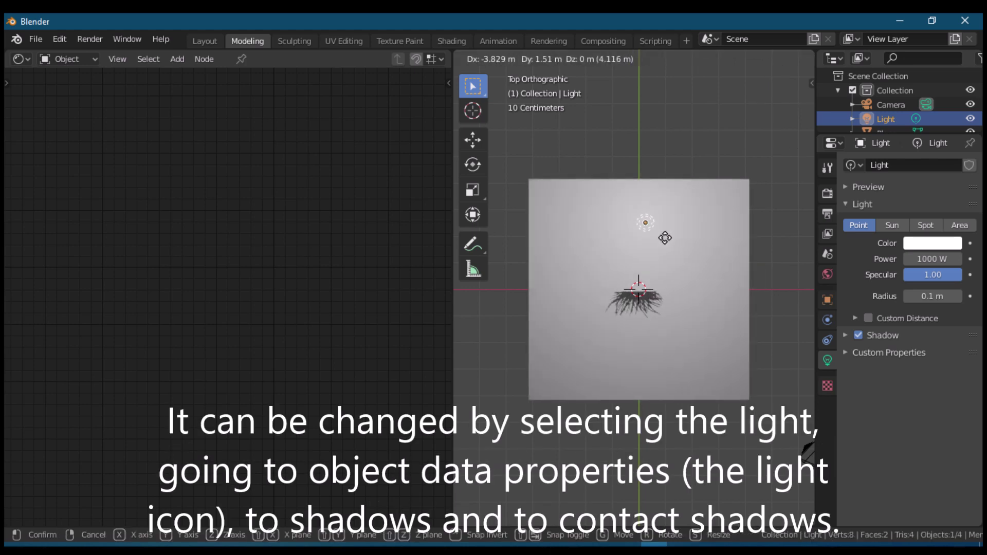
pyautogui.click(665, 238)
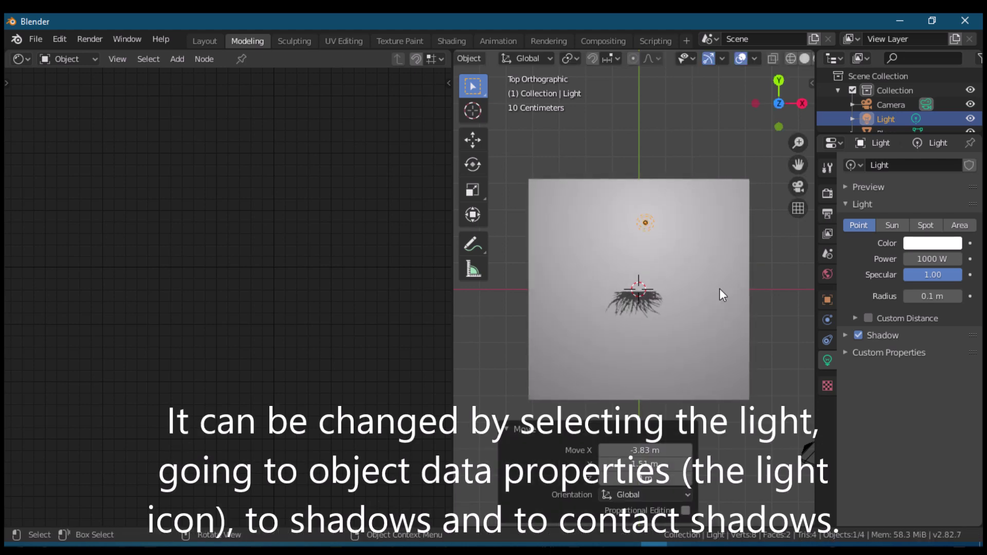
# Lower the light along Z so the grass casts a long shadow, then select the grass plane.
pyautogui.moveTo(723, 289); pyautogui.dragTo(592, 193, button='middle')
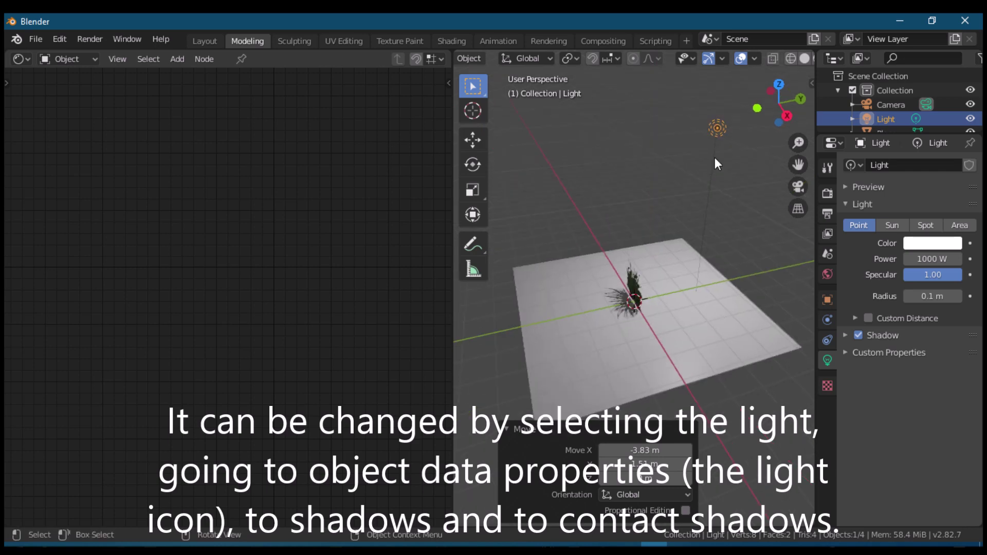
pyautogui.press('g')
pyautogui.press('z')
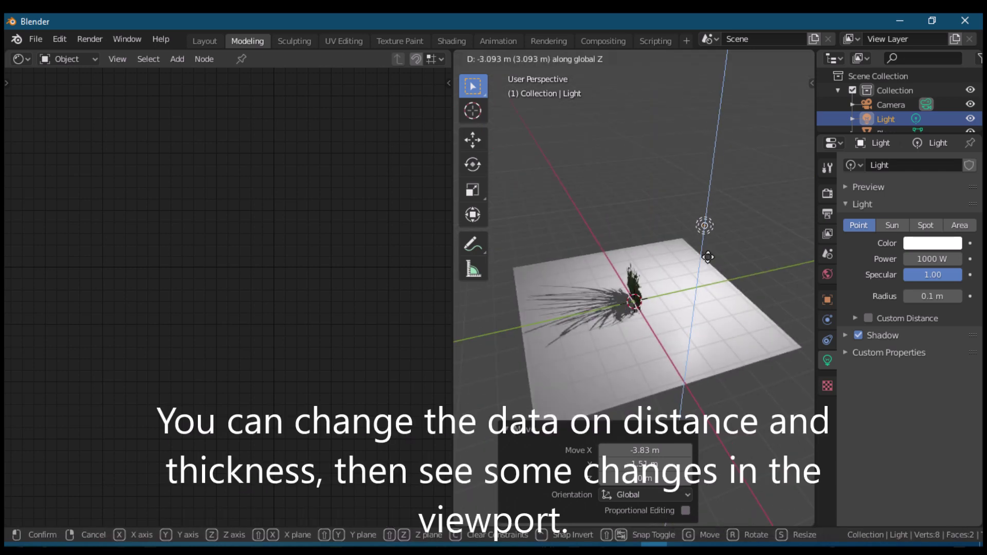
pyautogui.click(706, 254)
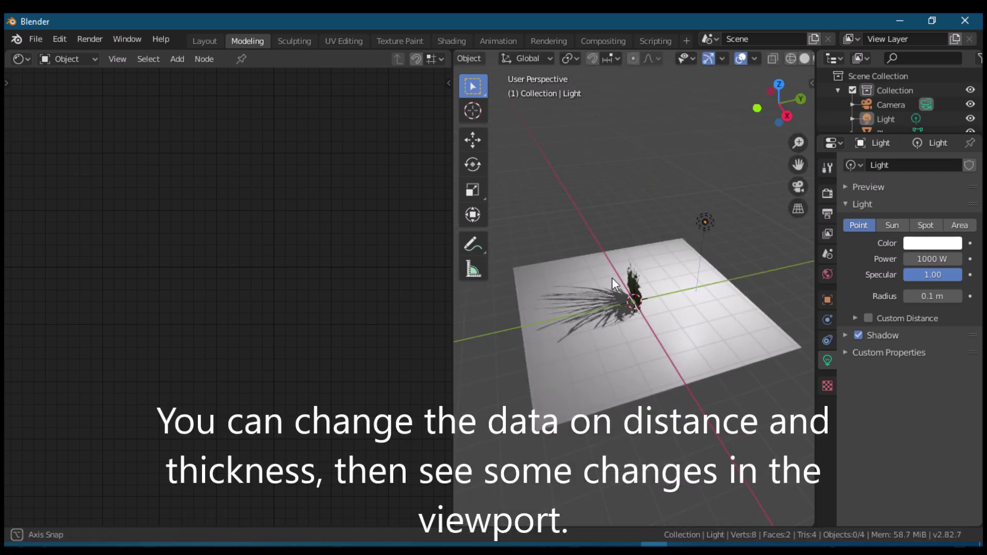
pyautogui.moveTo(615, 284); pyautogui.dragTo(686, 316, button='middle')
pyautogui.scroll(5, 618, 300)
pyautogui.scroll(3, 667, 272)
pyautogui.scroll(-5, 712, 289)
pyautogui.scroll(2, 684, 285)
pyautogui.scroll(2, 686, 316)
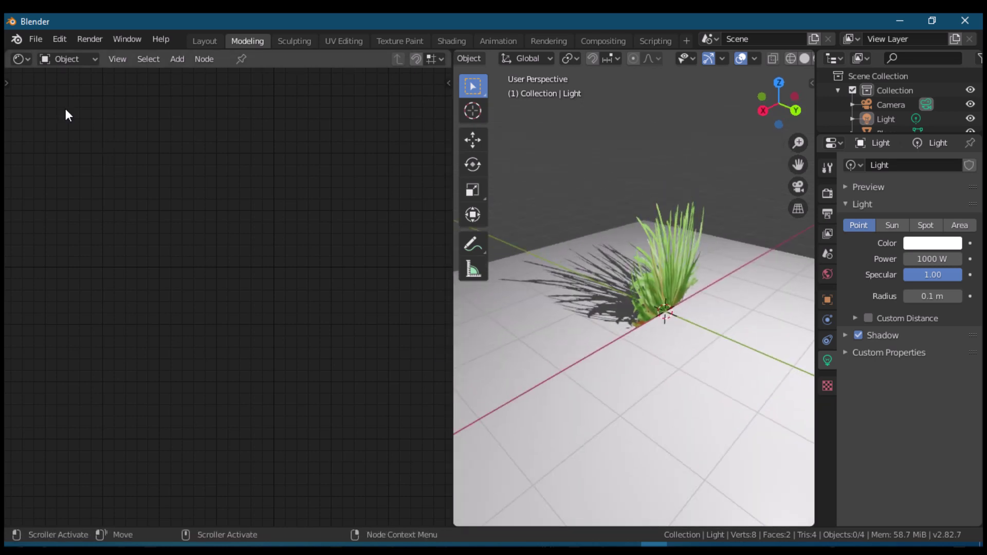
pyautogui.click(661, 250)
# Pan around the grass material's node graph in the Shader Editor.
pyautogui.moveTo(214, 278); pyautogui.dragTo(166, 315, button='middle')
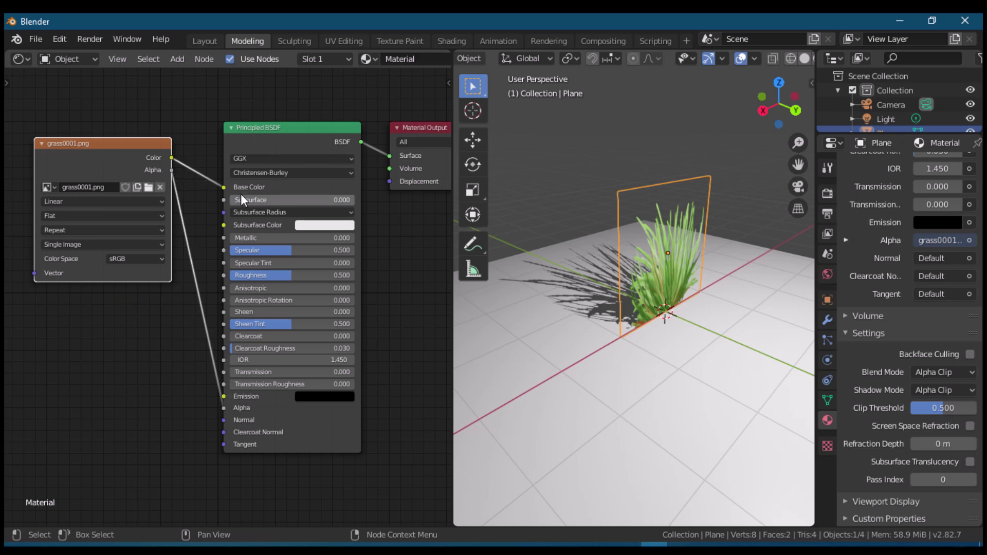
pyautogui.moveTo(384, 226); pyautogui.dragTo(343, 238, button='middle')
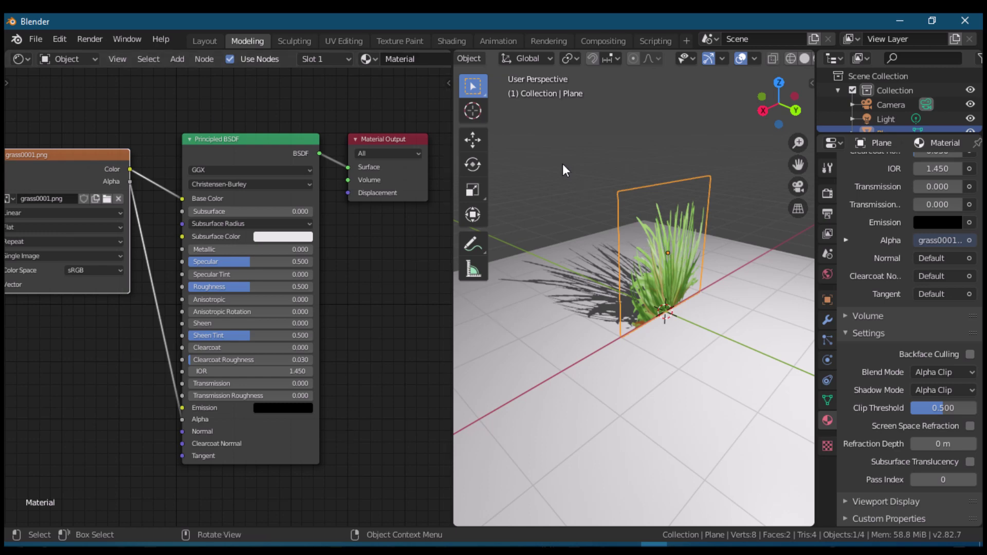
pyautogui.moveTo(128, 359); pyautogui.dragTo(159, 353, button='middle')
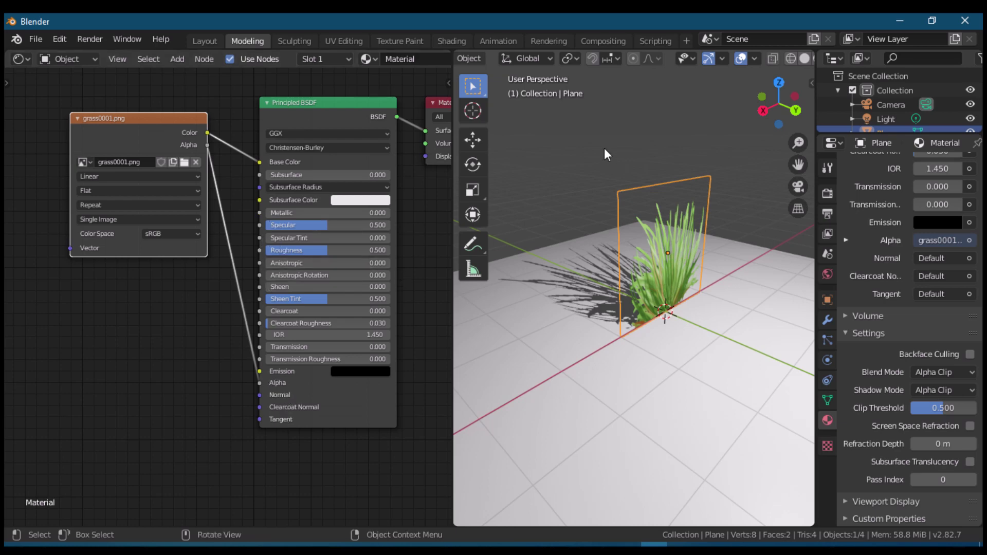
# Deselect the plane and merge the Shader Editor into a full-width 3D Viewport.
pyautogui.click(701, 291)
pyautogui.moveTo(700, 285); pyautogui.dragTo(691, 289, button='middle')
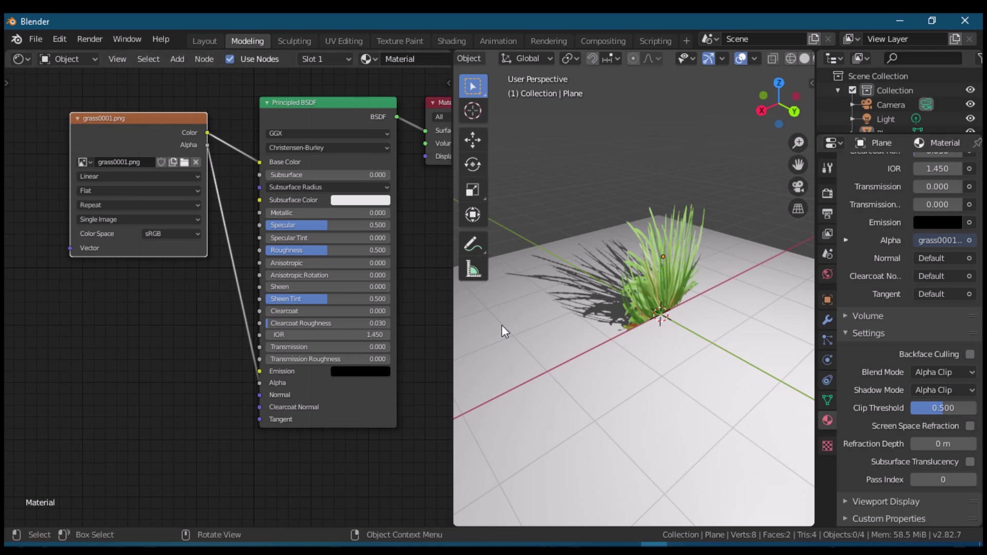
pyautogui.moveTo(455, 525); pyautogui.dragTo(435, 524)
pyautogui.moveTo(434, 525); pyautogui.dragTo(397, 357, button='middle')
pyautogui.scroll(5, 396, 313)
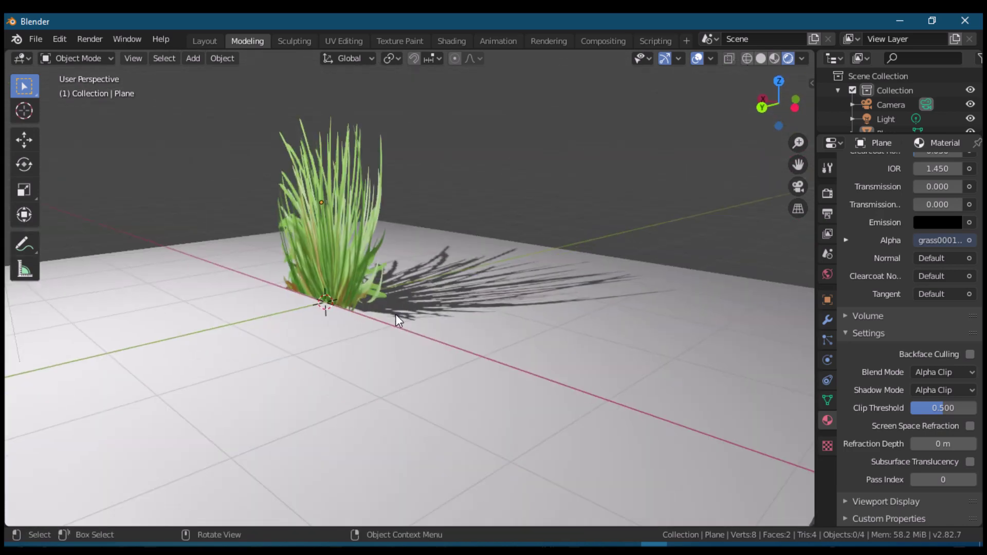